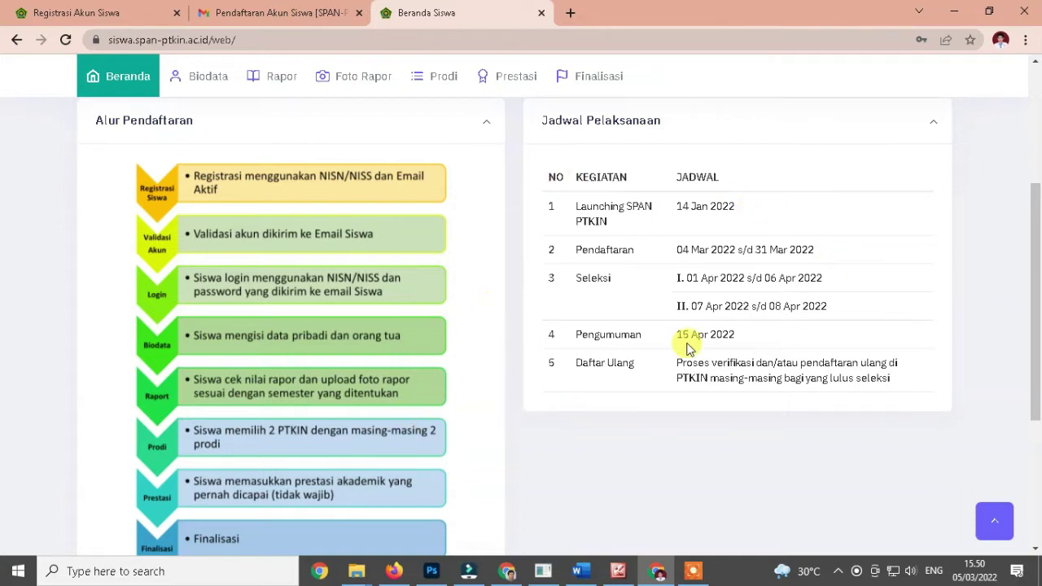
Open the Biodata Siswa page, scroll to the Pas Foto card, and bring up the PHOTO_SPANPTKIN folder.
drag(1039, 221, 1037, 245)
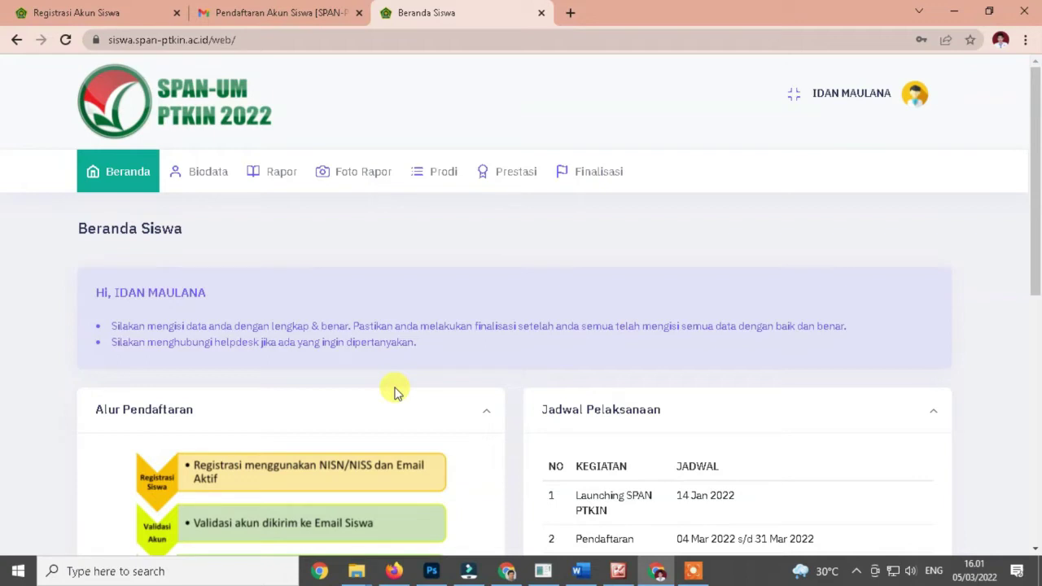
click(200, 176)
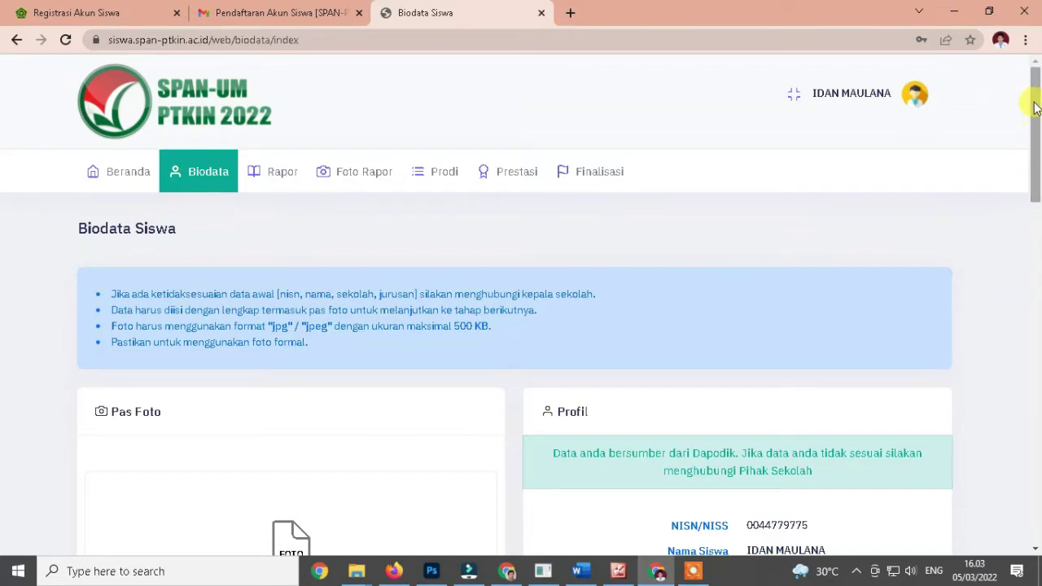
scroll(958, 328, down, 5)
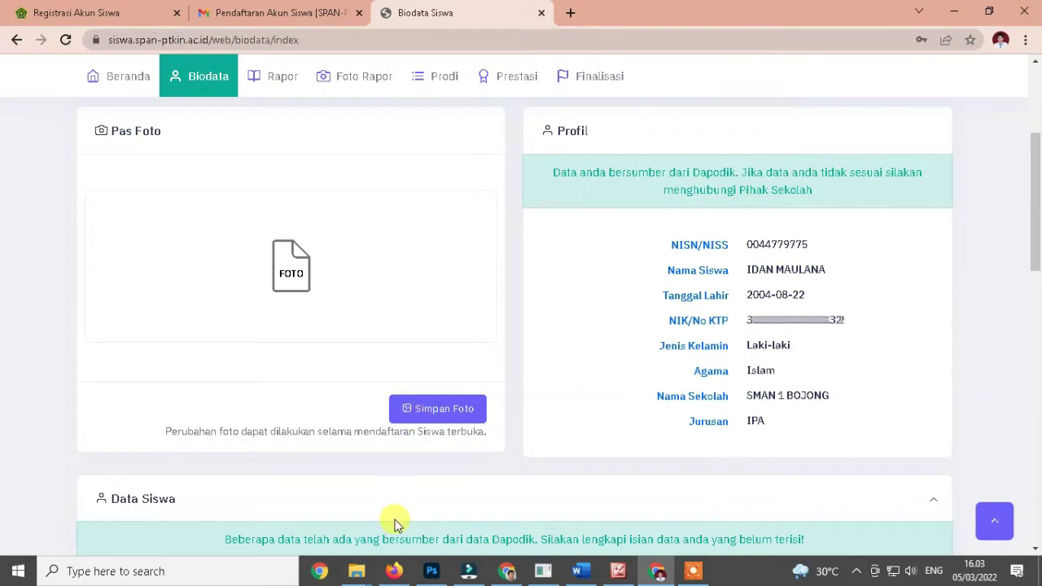
mouse_move(357, 570)
click(259, 528)
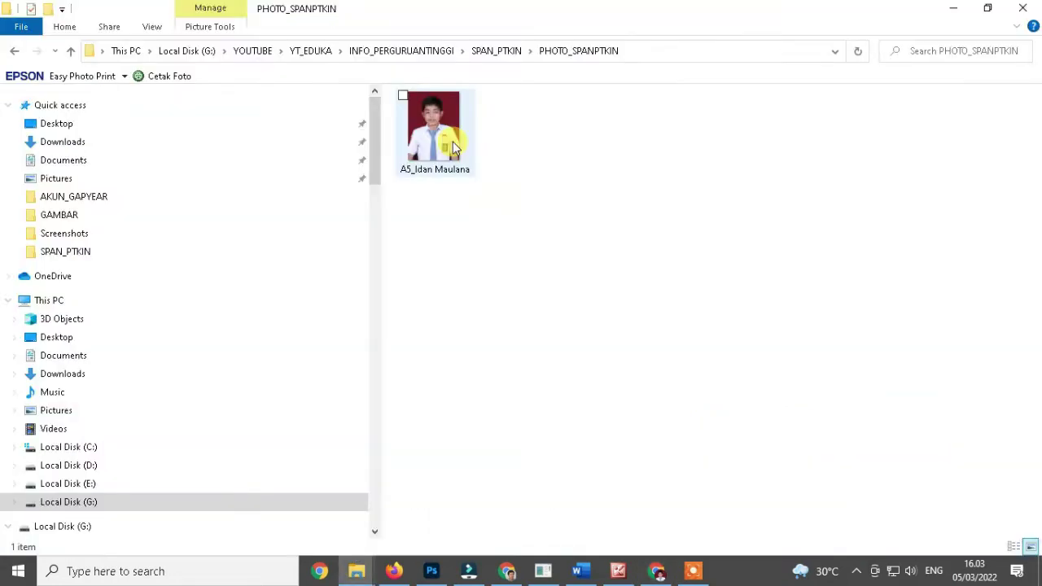
Drop the photo from PHOTO_SPANPTKIN onto the Pas Foto area and save it.
drag(436, 138, 286, 283)
click(425, 412)
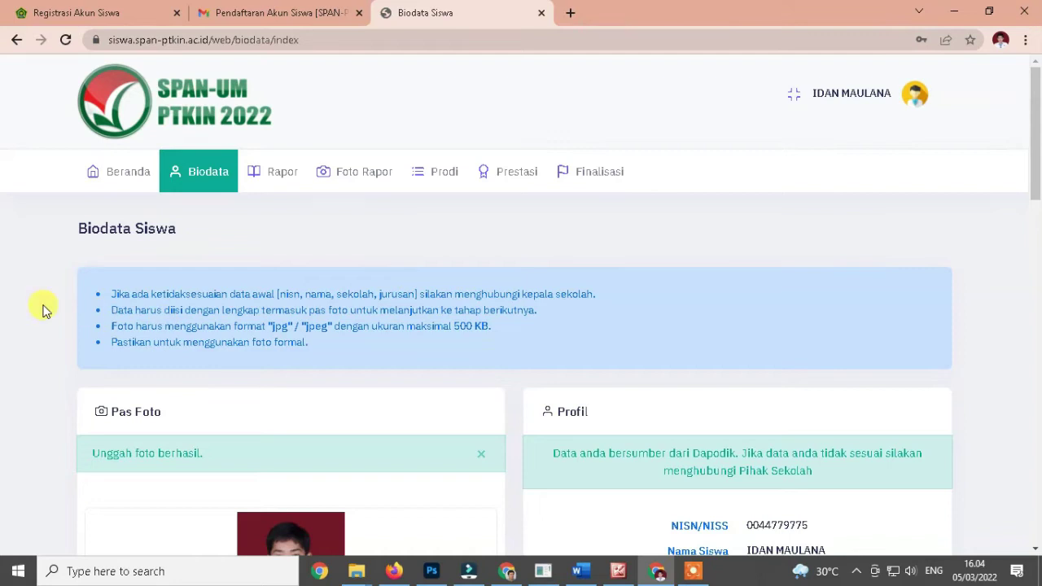
drag(92, 454, 214, 460)
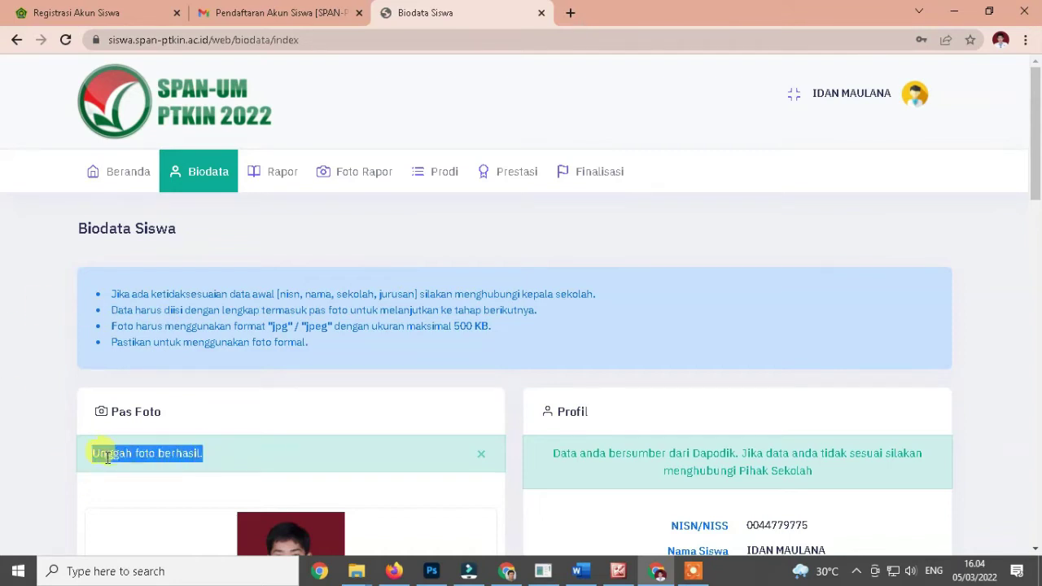
click(49, 455)
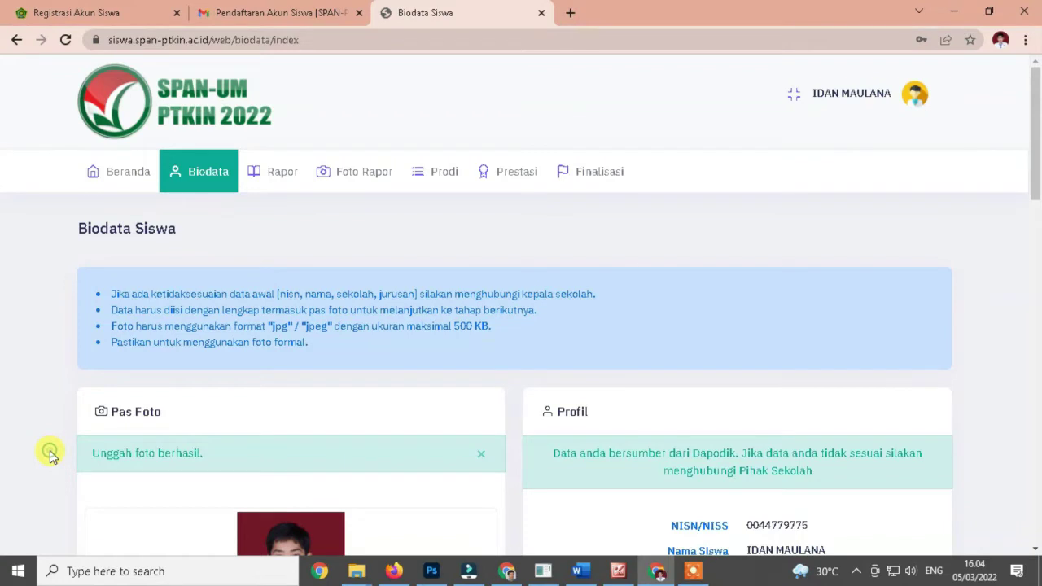
drag(1036, 109, 1038, 168)
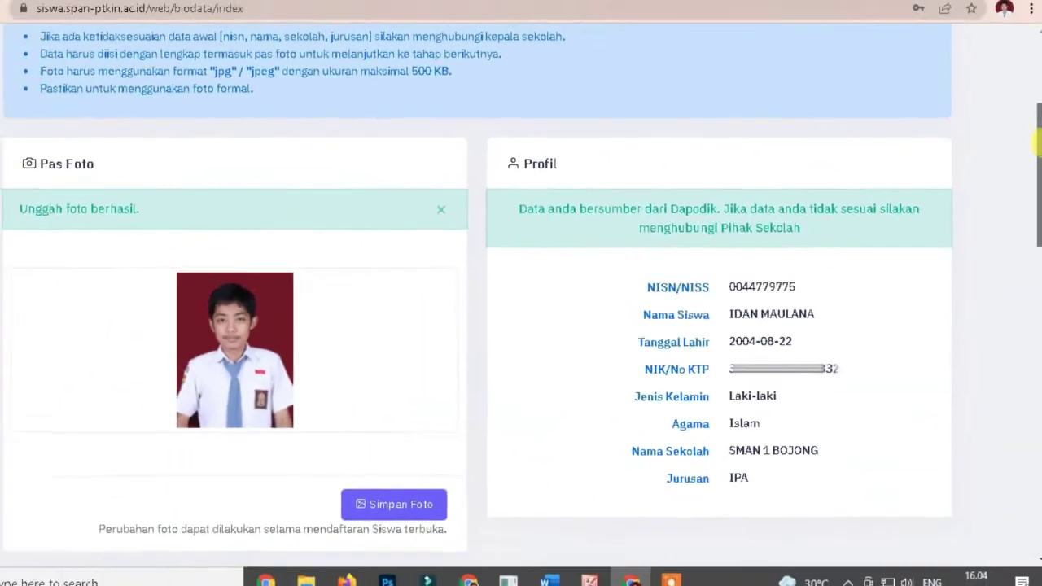
scroll(969, 122, down, 5)
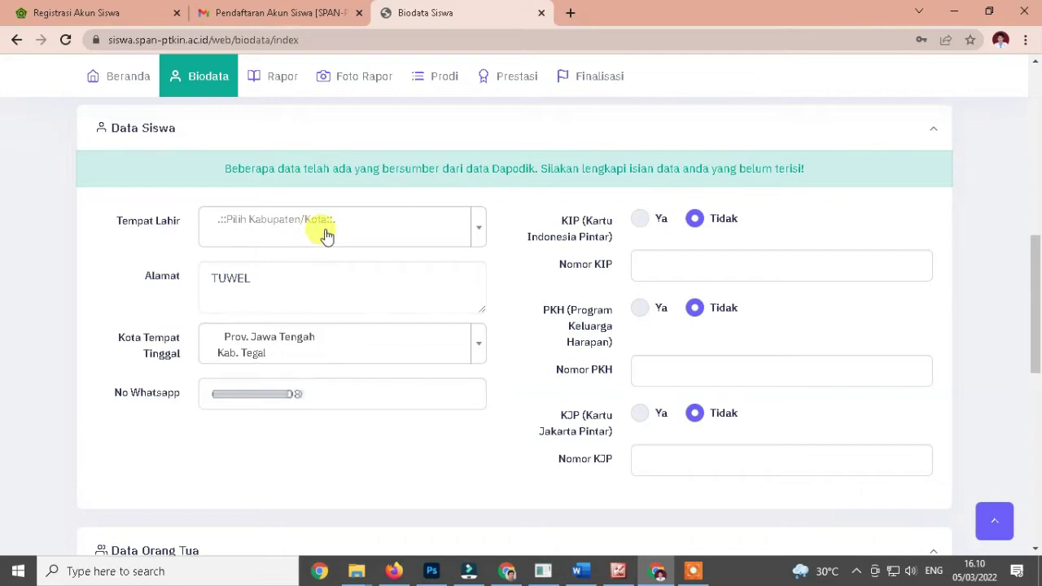
Set birthplace to Kab. Tegal, Jawa Tengah and replace the old home address with the full address.
click(324, 236)
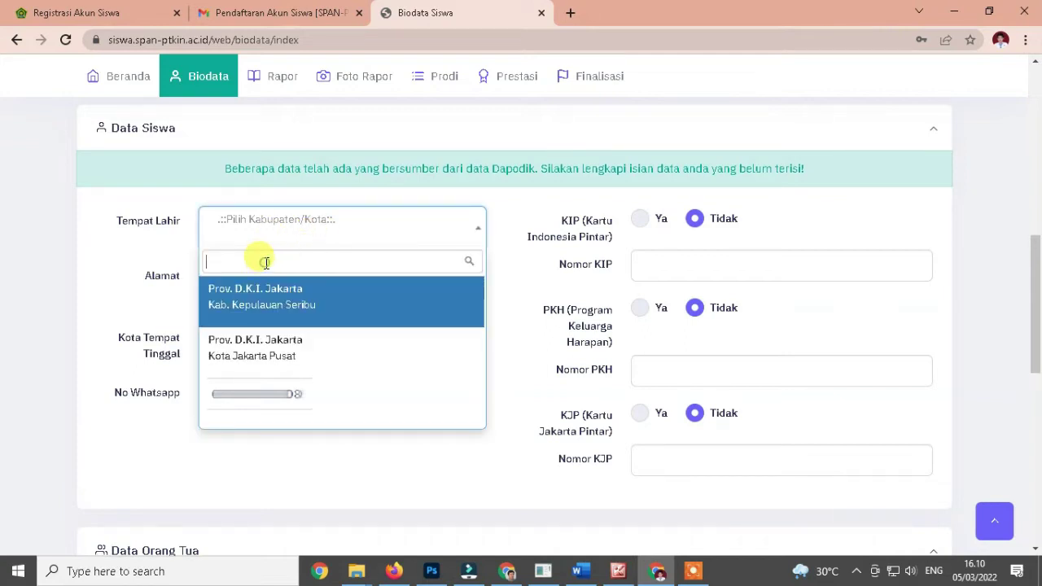
text(tegal)
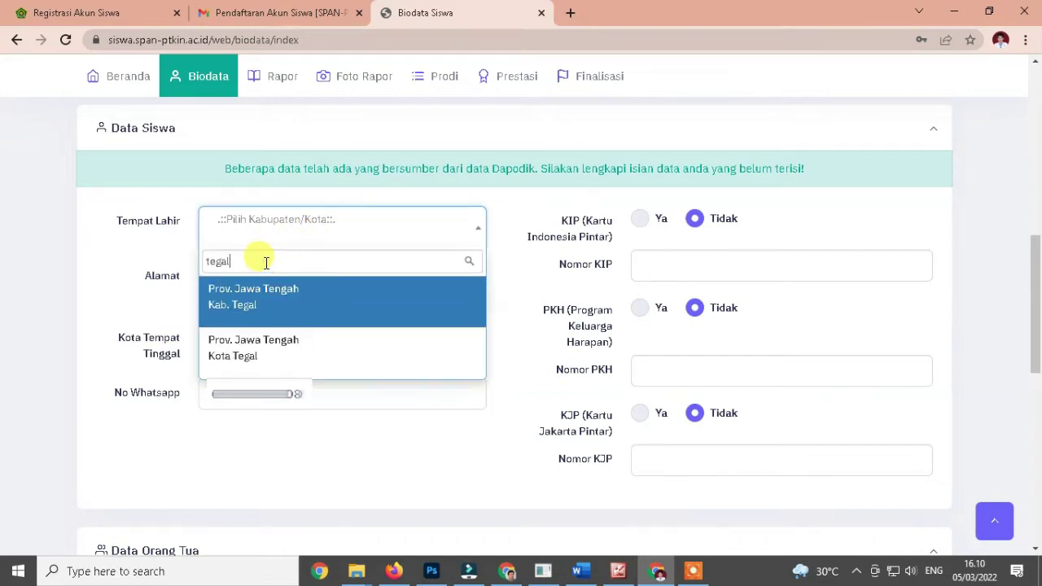
click(256, 301)
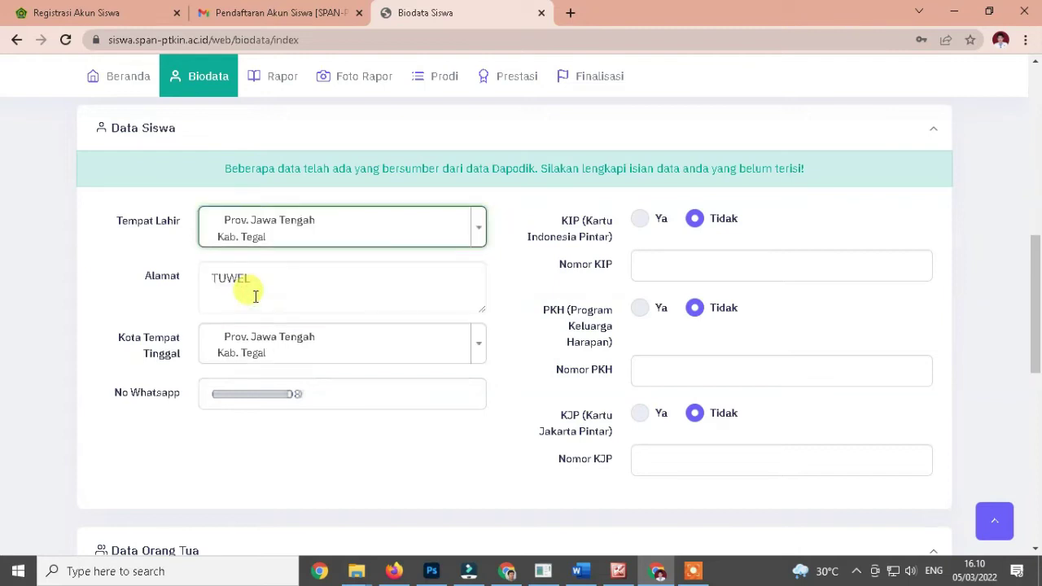
click(111, 284)
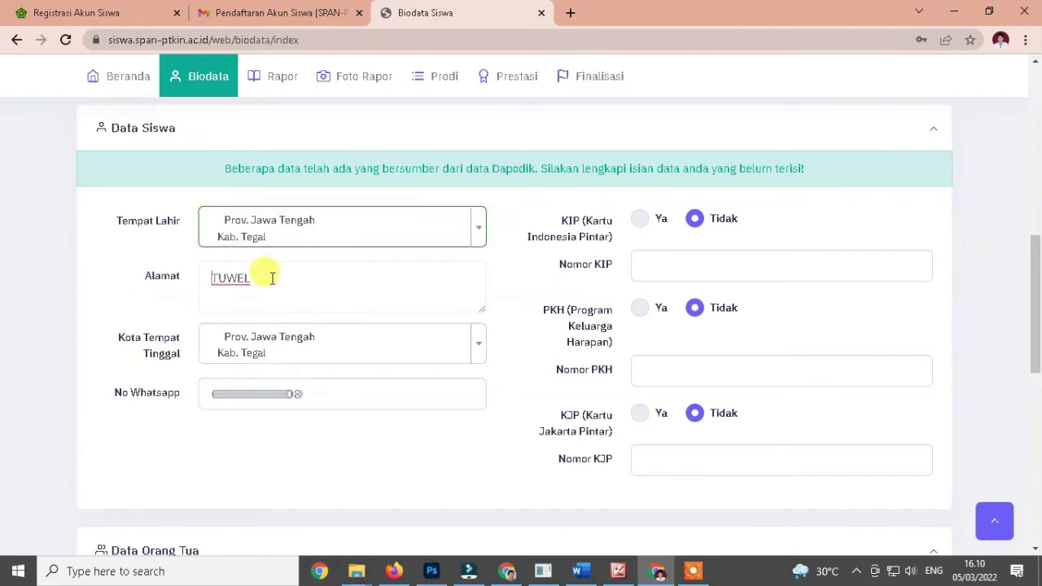
drag(272, 278, 112, 288)
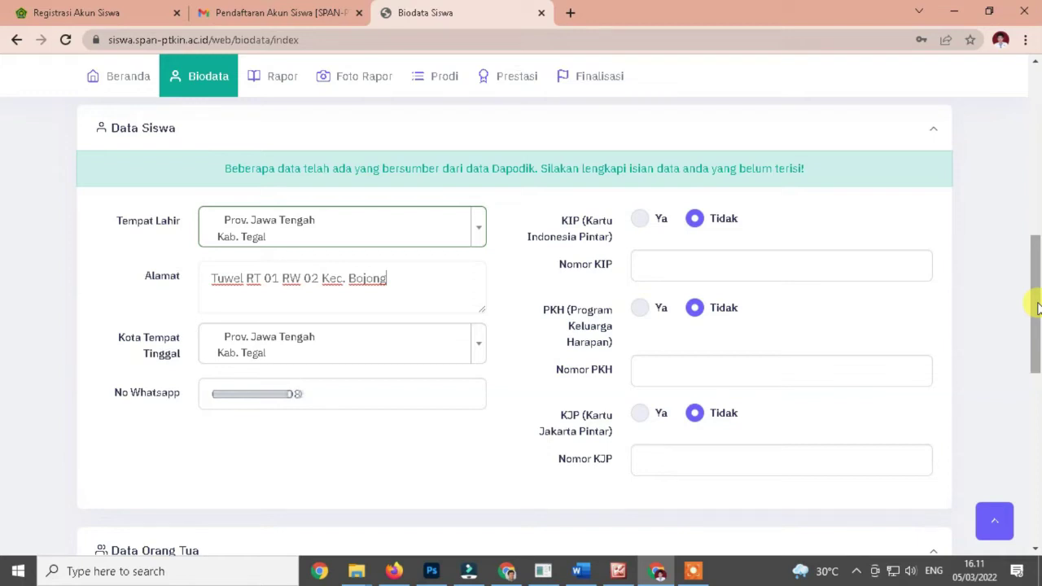
Enter the father's name, with SMA / sederajat education, Pedagang Kecil occupation, Rp. 1,000,000 - Rp. 1,999,999 income.
scroll(1038, 308, down, 5)
click(274, 183)
click(270, 229)
click(269, 317)
click(344, 277)
click(256, 423)
click(283, 322)
click(283, 397)
Fill in the parents' street address and choose Kab. Tegal as their regency.
click(241, 367)
click(301, 436)
text(tegal)
click(268, 284)
click(670, 181)
Enter the mother's name, with SMA / sederajat education, Tidak bekerja occupation, and income Tidak Ada.
click(763, 230)
click(748, 291)
click(748, 276)
click(683, 309)
click(733, 322)
click(691, 467)
click(665, 367)
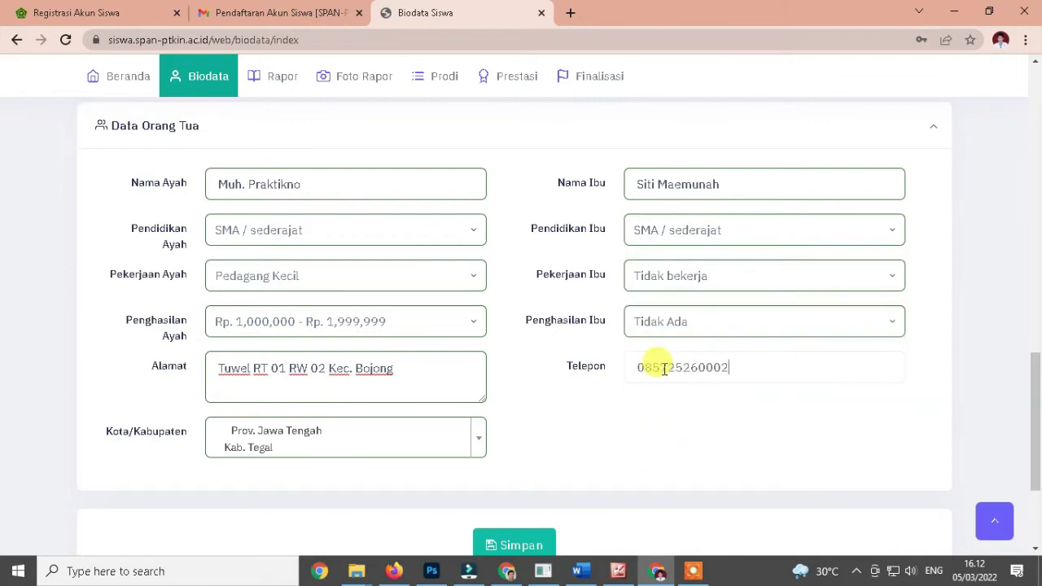
Enter the parents' phone number and save the biodata form with Simpan.
scroll(665, 368, down, 2)
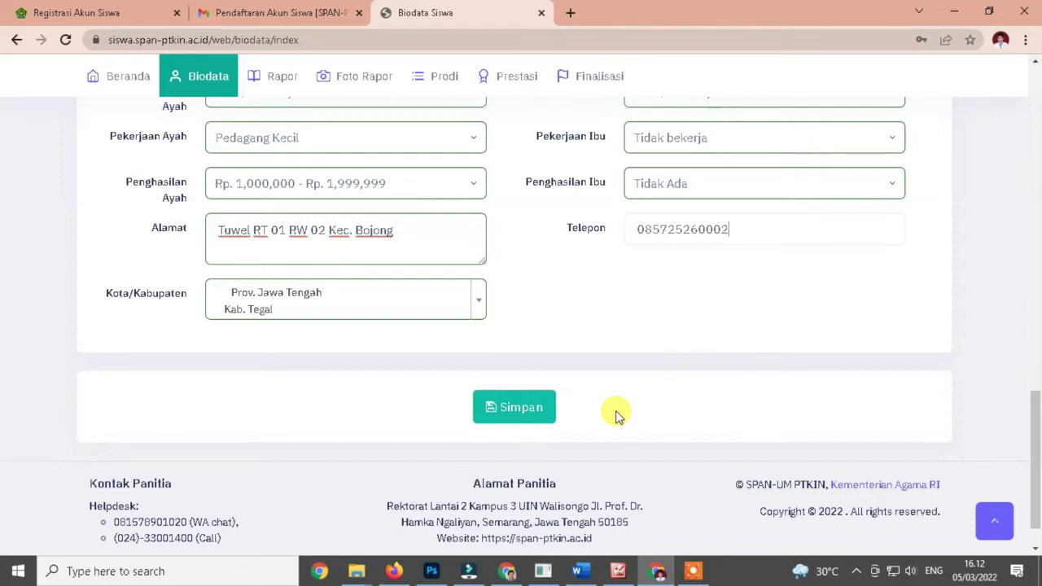
click(506, 410)
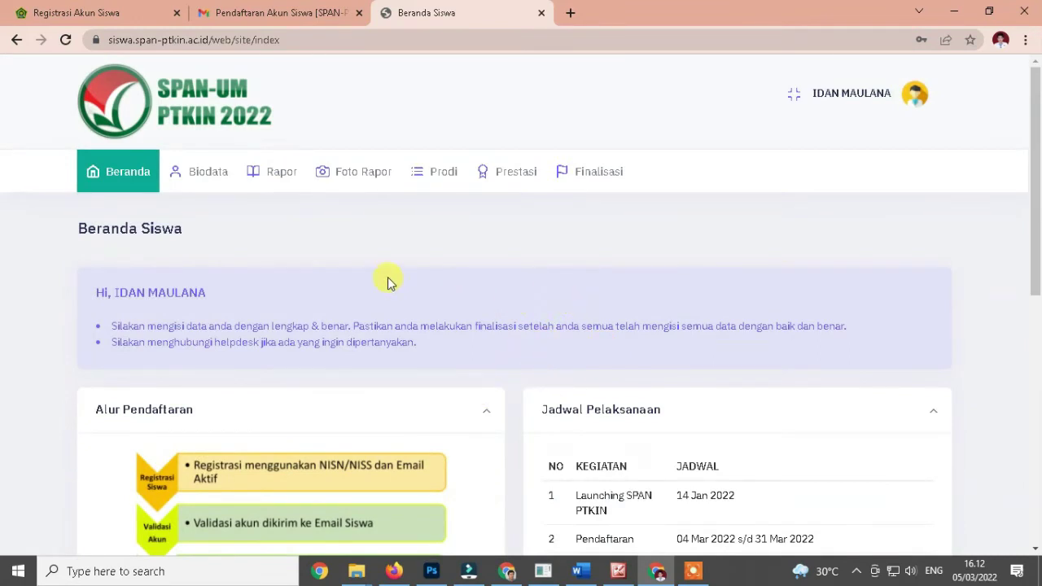
Open the Rapor Siswa page and read through its blue and orange notices.
click(269, 180)
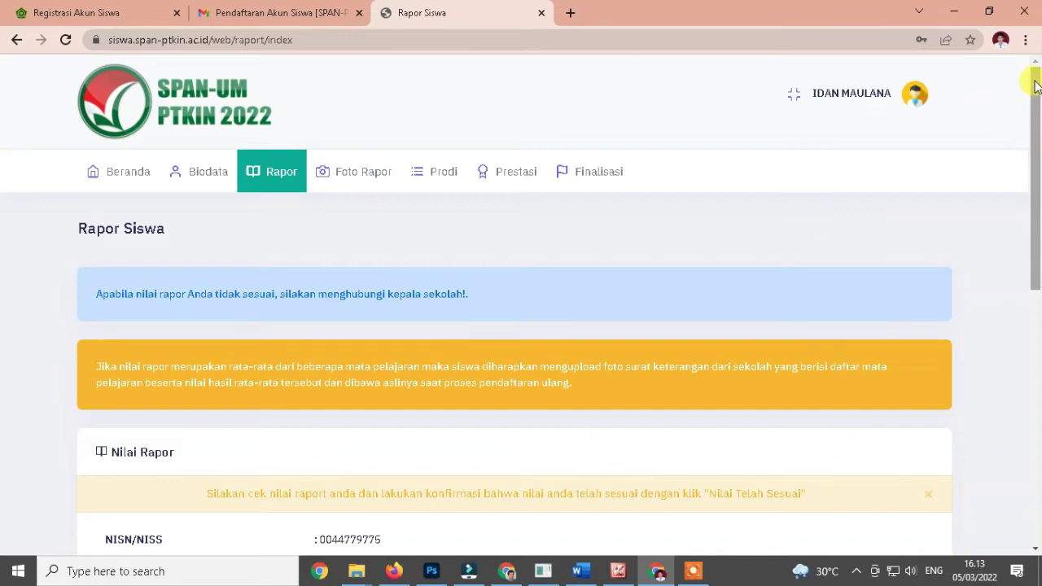
drag(95, 294, 493, 298)
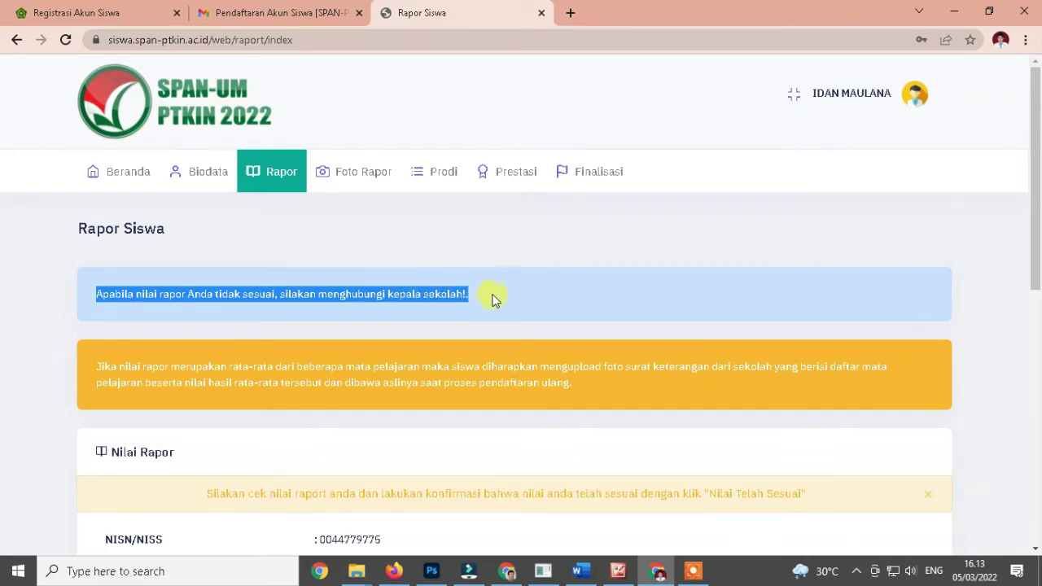
click(493, 298)
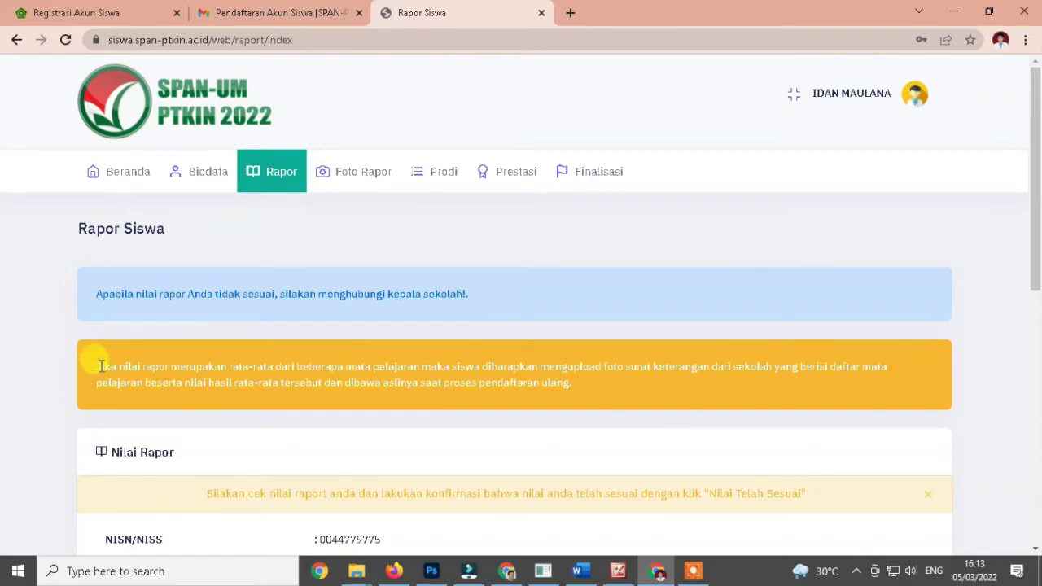
drag(96, 366, 702, 376)
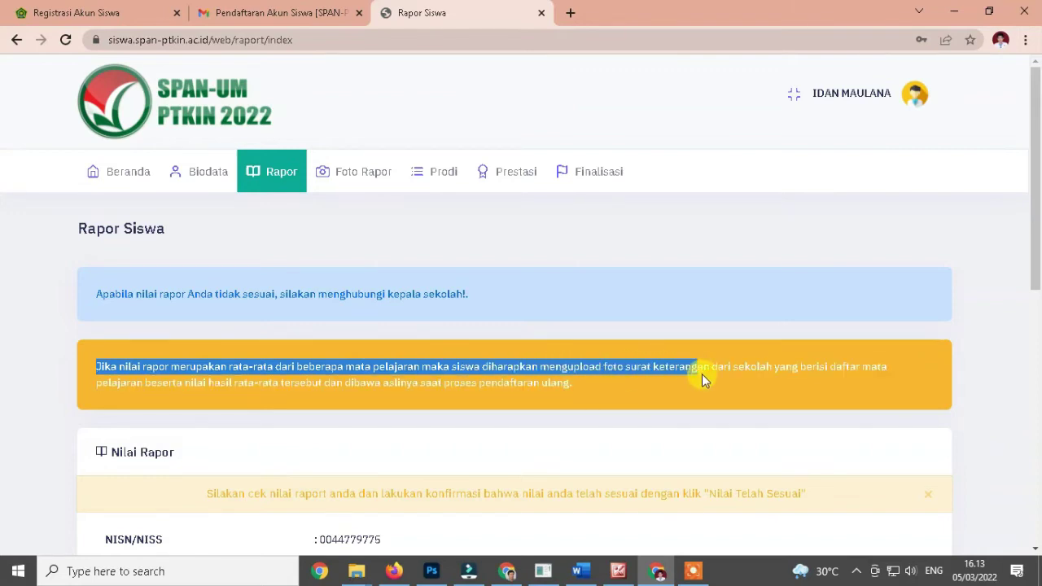
drag(790, 379, 273, 391)
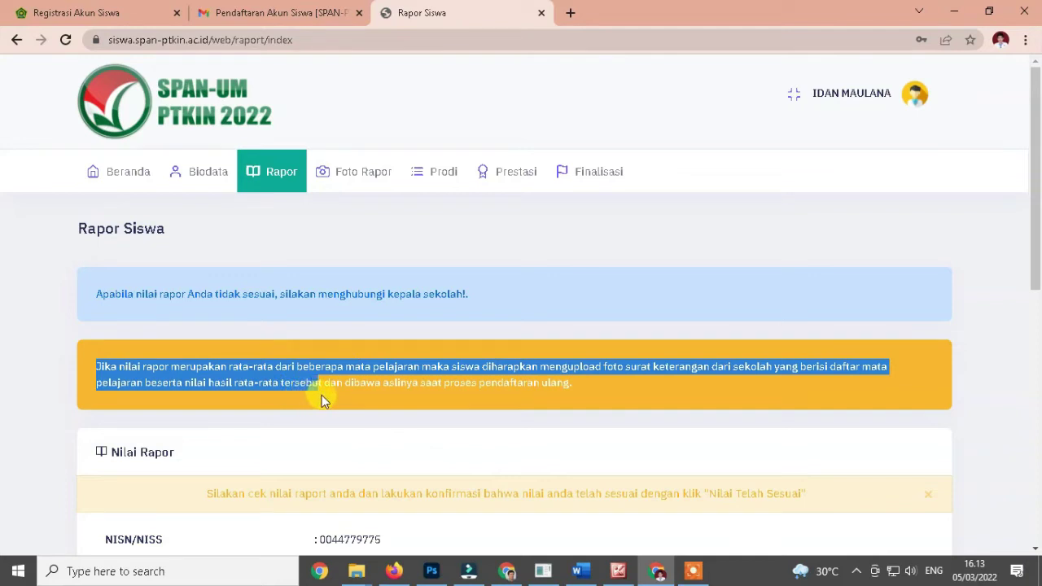
drag(346, 403, 583, 403)
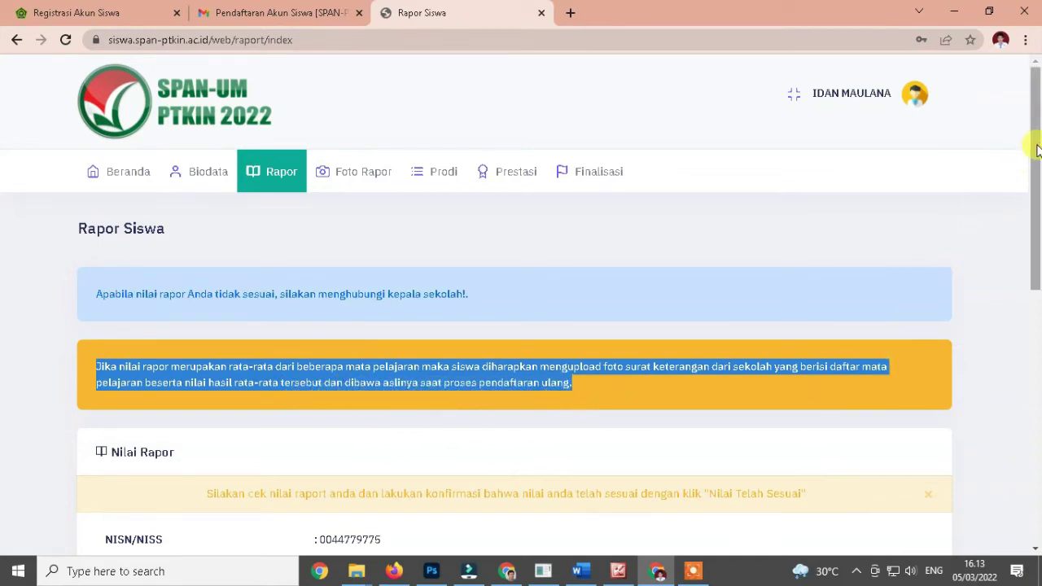
drag(1038, 139, 1038, 155)
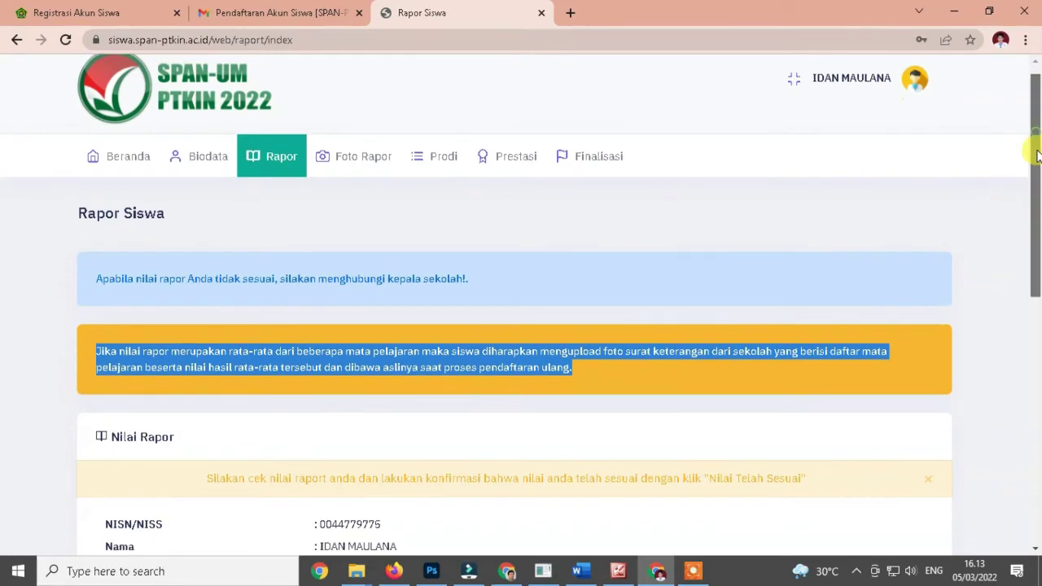